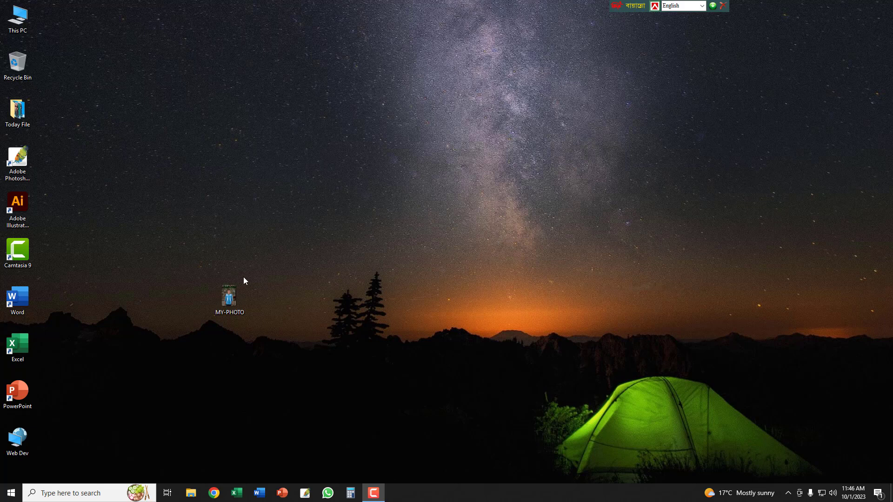
- Launch Photoshop, dismiss the Welcome Screen, and open MY-PHOTO in a maximized document window
{"action": "double_click", "coordinate": [240, 291]}
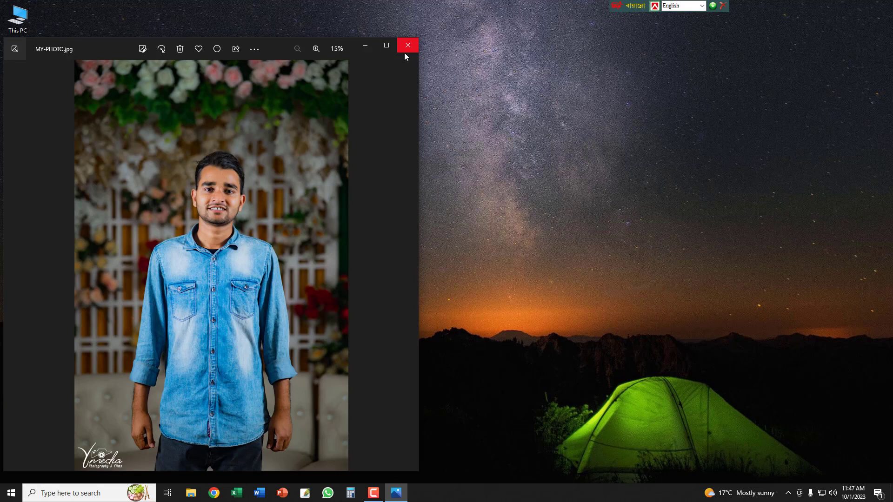
{"action": "left_click", "coordinate": [408, 45]}
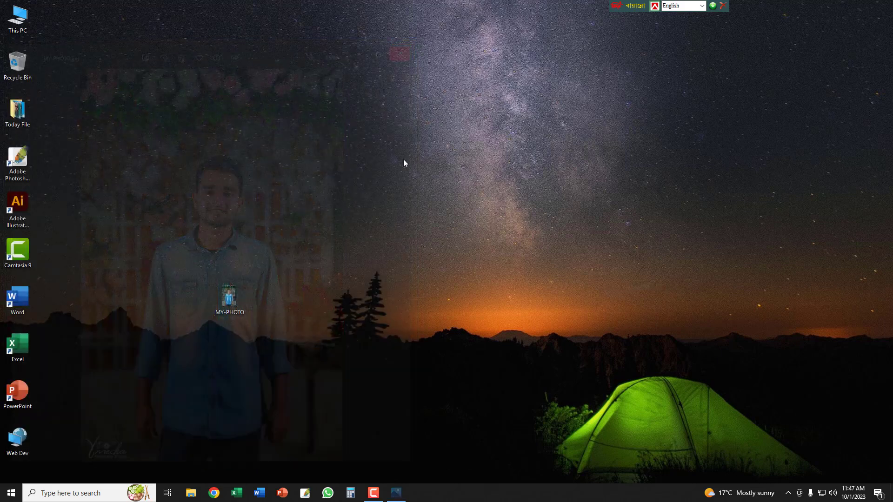
{"action": "left_click", "coordinate": [309, 493]}
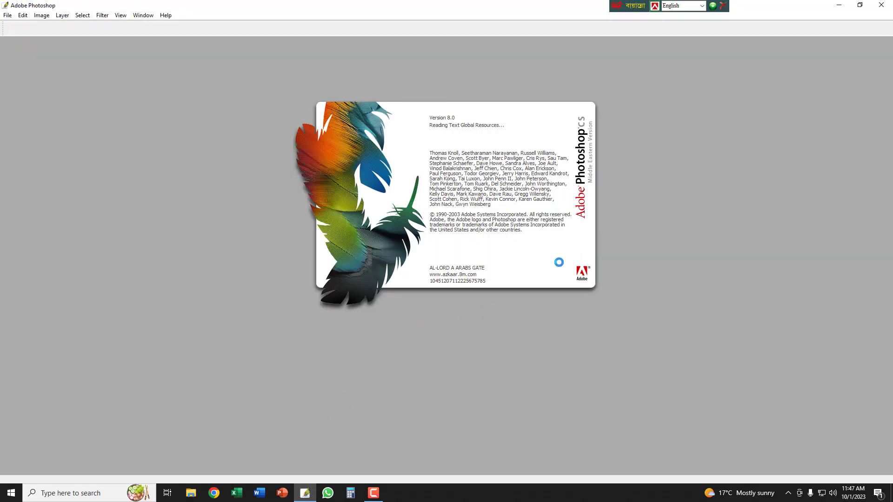
{"action": "left_click", "coordinate": [578, 144]}
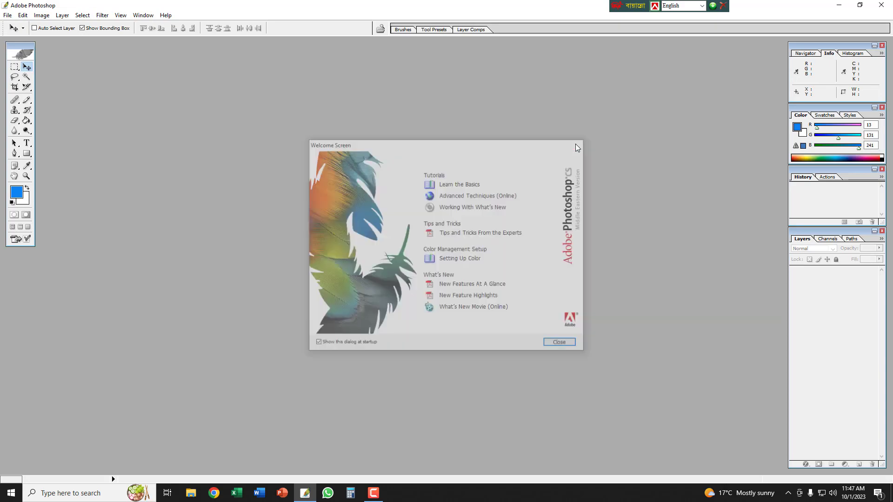
{"action": "left_click", "coordinate": [837, 6]}
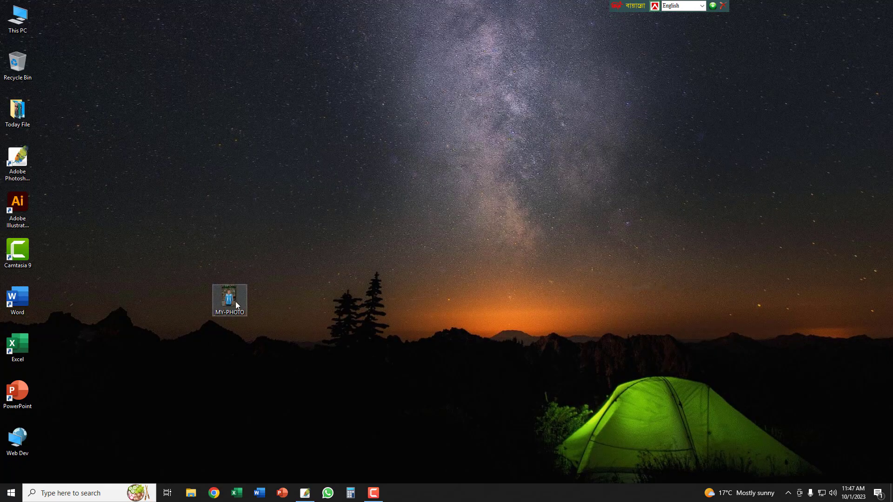
{"action": "mouse_move", "coordinate": [235, 304]}
{"action": "left_mouse_down"}
{"action": "mouse_move", "coordinate": [311, 497]}
{"action": "mouse_move", "coordinate": [317, 283]}
{"action": "left_mouse_up"}
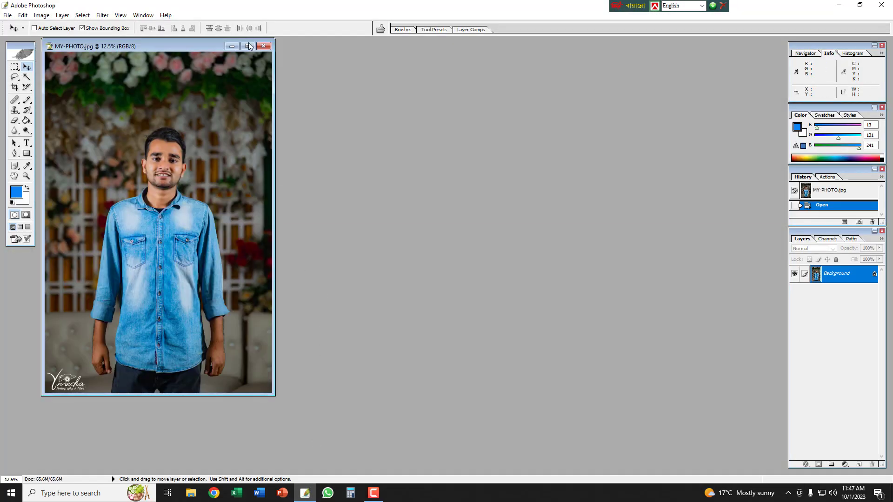
{"action": "left_click", "coordinate": [248, 46]}
- Set the Crop tool to width 40 mm, height 50 mm and resolution 300
{"action": "left_click", "coordinate": [15, 87]}
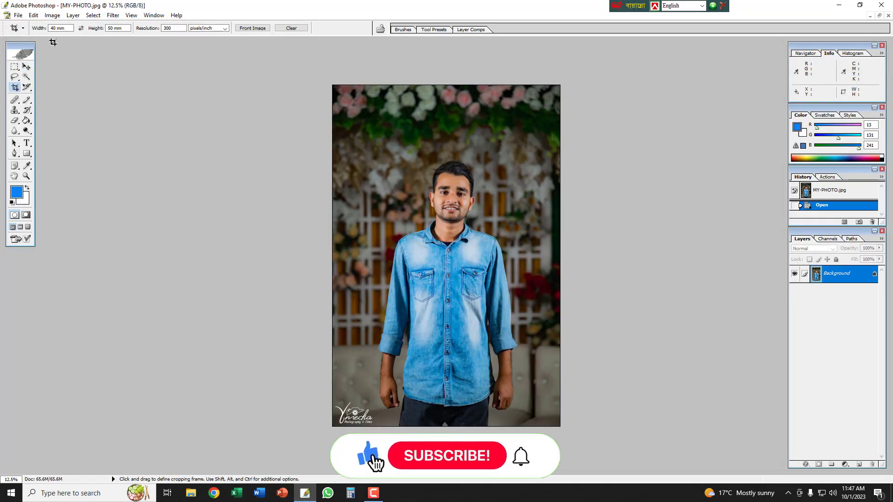
{"action": "left_click", "coordinate": [59, 28]}
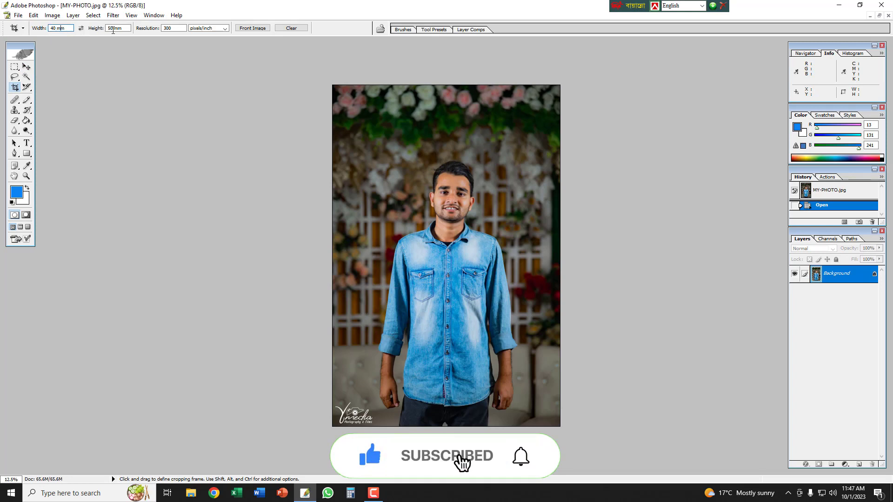
{"action": "left_click", "coordinate": [112, 29]}
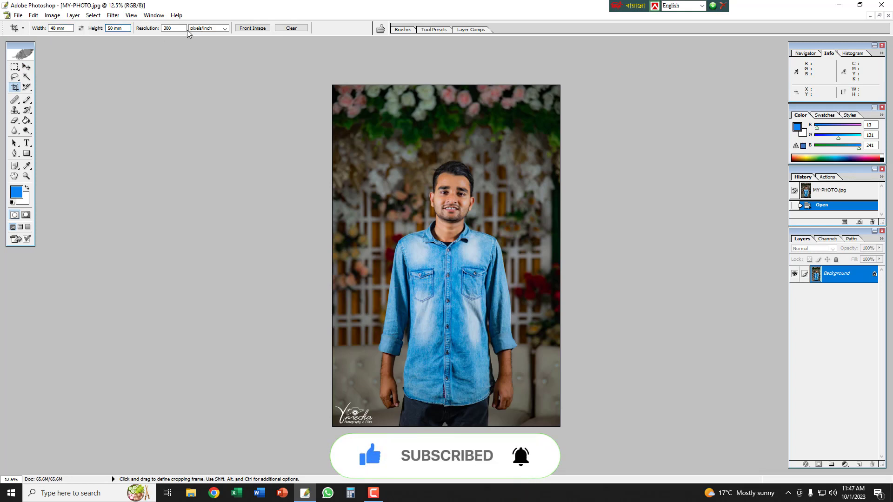
{"action": "key", "text": "Tab"}
- Frame the head and shoulders, nudge the crop box into place, and apply the crop
{"action": "mouse_move", "coordinate": [407, 136]}
{"action": "left_mouse_down"}
{"action": "mouse_move", "coordinate": [461, 228]}
{"action": "mouse_move", "coordinate": [508, 264]}
{"action": "left_mouse_up"}
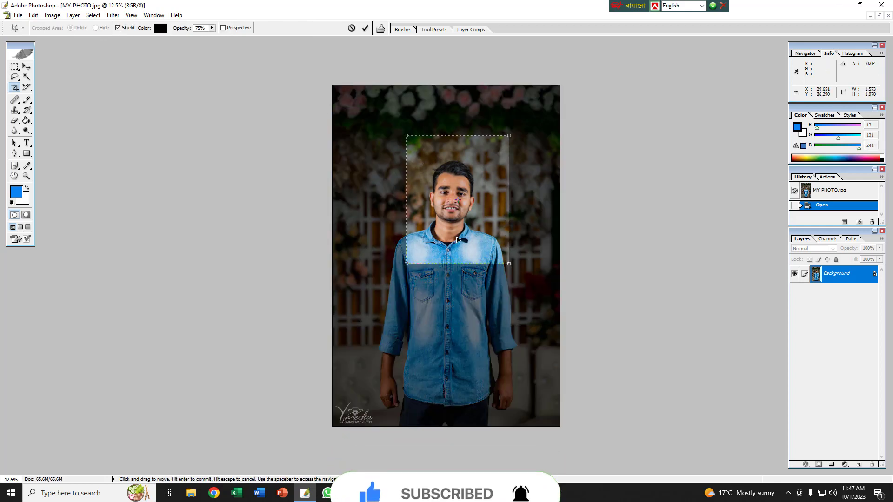
{"action": "left_click_drag", "start_coordinate": [457, 238], "coordinate": [449, 246]}
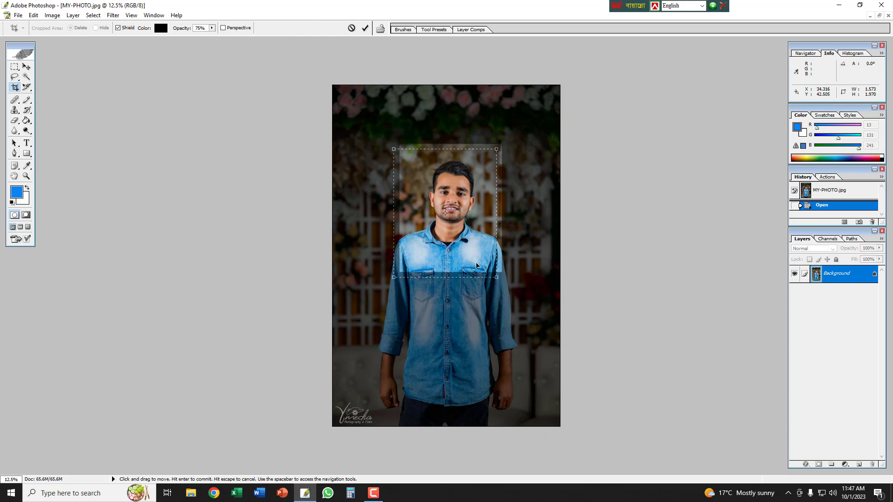
{"action": "left_click_drag", "start_coordinate": [482, 261], "coordinate": [480, 266]}
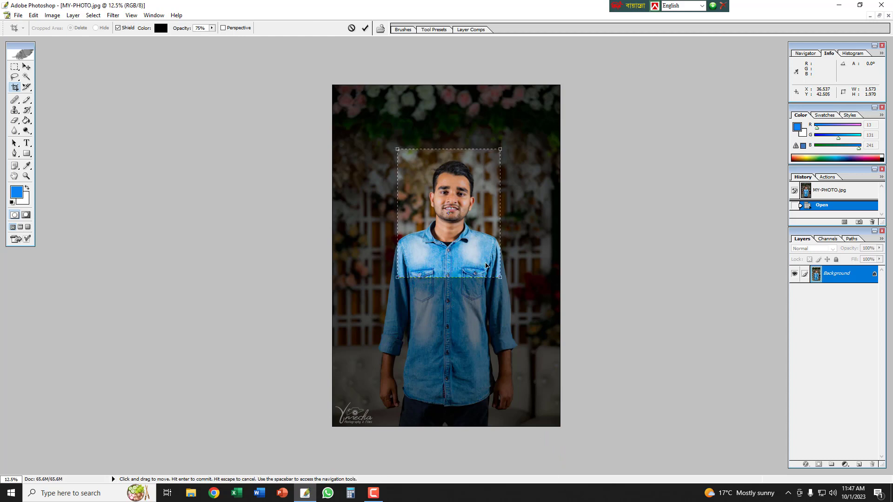
{"action": "key", "text": "shift+Up"}
{"action": "key", "text": "shift+Up"}
{"action": "key", "text": "shift+Up"}
{"action": "key", "text": "shift+Right"}
{"action": "key", "text": "shift+Right"}
{"action": "key", "text": "shift+Right"}
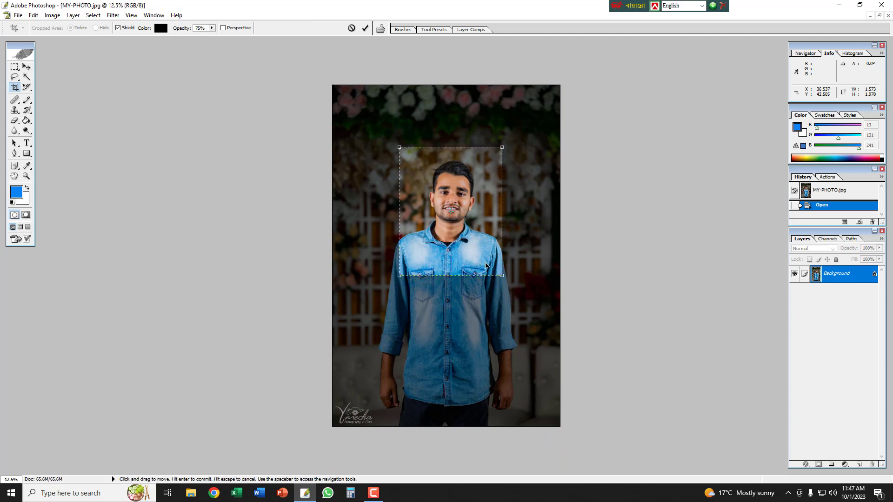
{"action": "key", "text": "Left"}
{"action": "key", "text": "Left"}
{"action": "key", "text": "Left"}
{"action": "key", "text": "Down"}
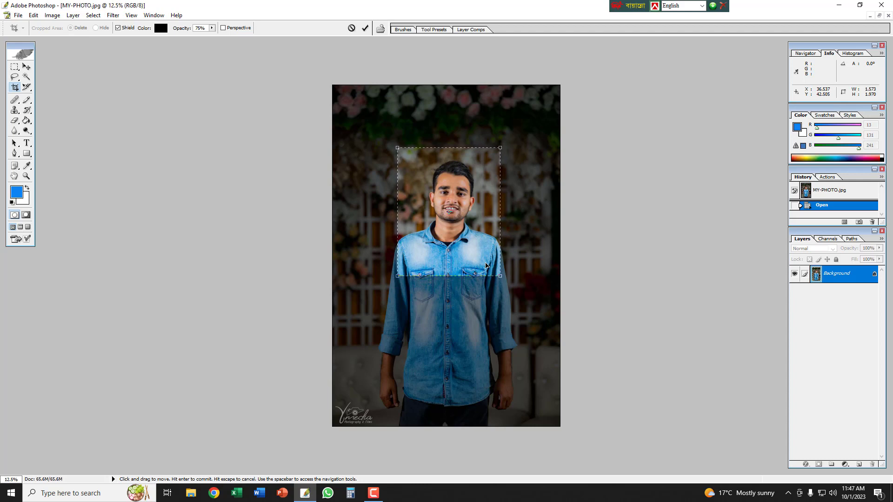
{"action": "key", "text": "Return"}
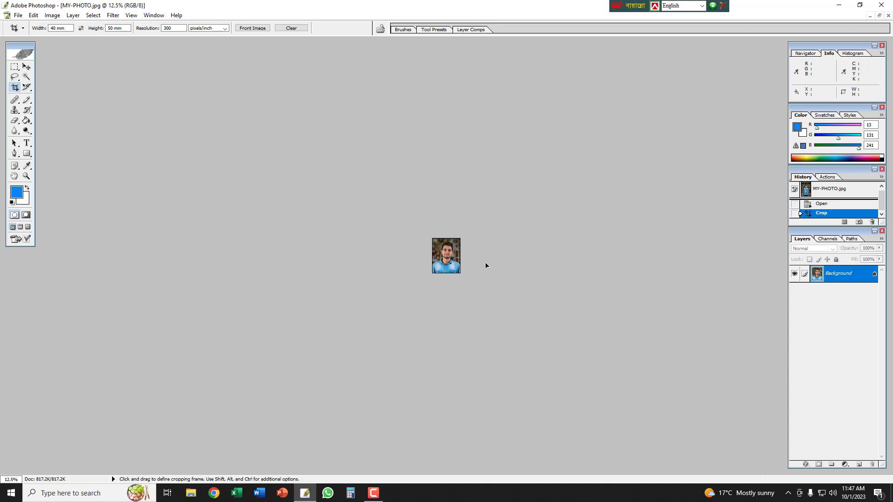
- Save the cropped portrait to the desktop as the JPEG 'MY-PHOTO copy copy'
{"action": "key", "text": "ctrl"}
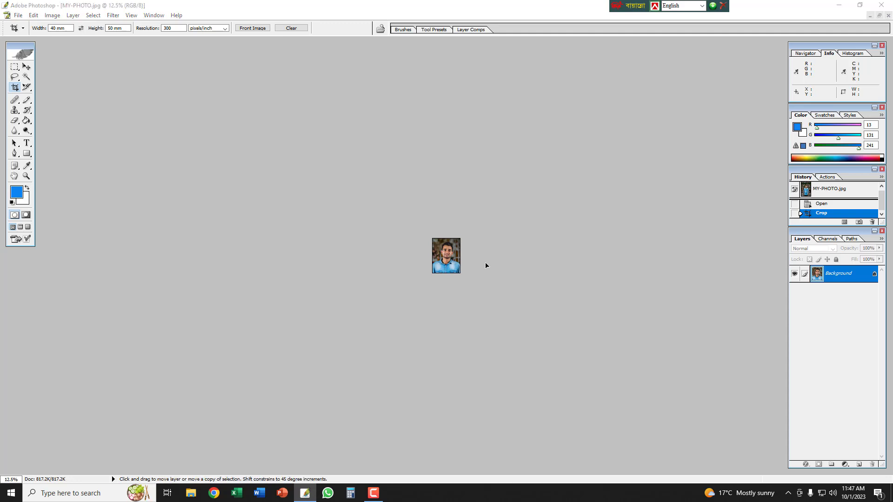
{"action": "key", "text": "ctrl+alt+s"}
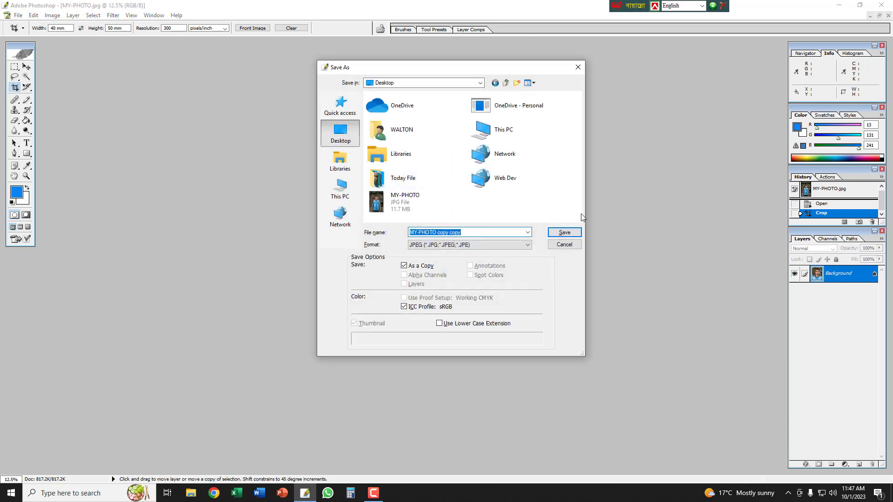
{"action": "left_click", "coordinate": [575, 234]}
{"action": "left_click", "coordinate": [516, 181]}
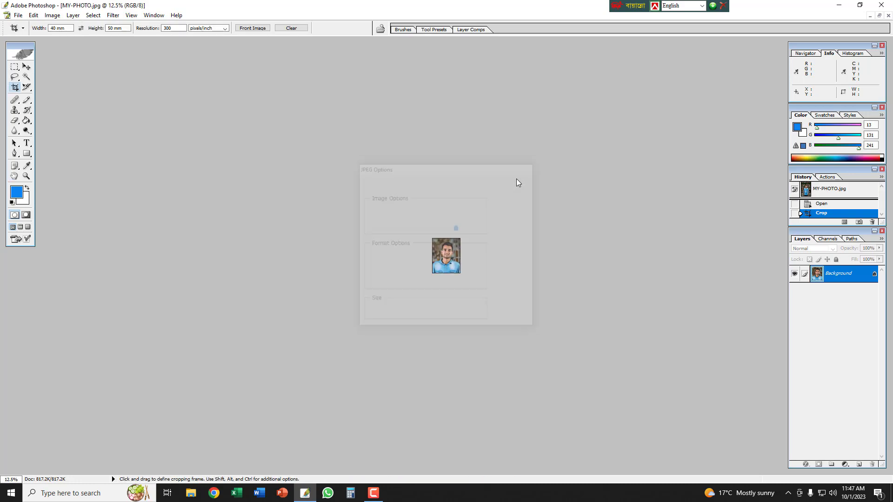
{"action": "left_click", "coordinate": [838, 5]}
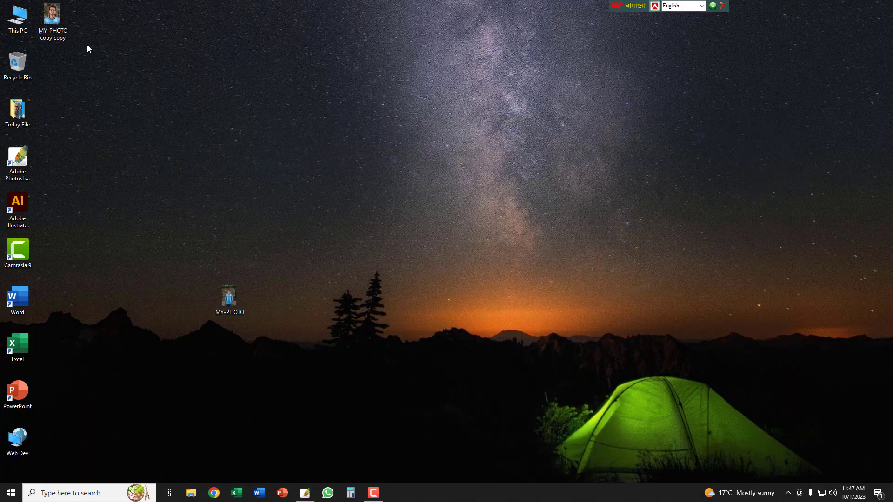
- Open Chrome and run a Google search for 'bg' to find remove.bg
{"action": "left_click_drag", "start_coordinate": [162, 68], "coordinate": [163, 69]}
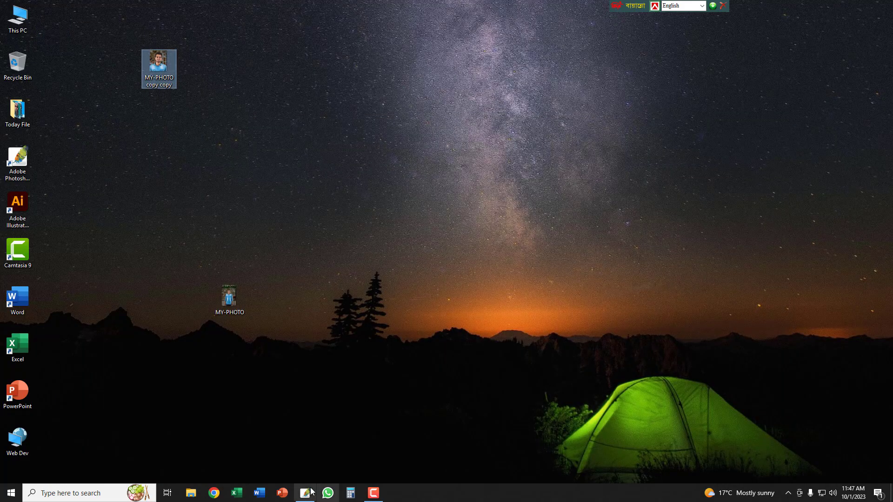
{"action": "left_click", "coordinate": [215, 494]}
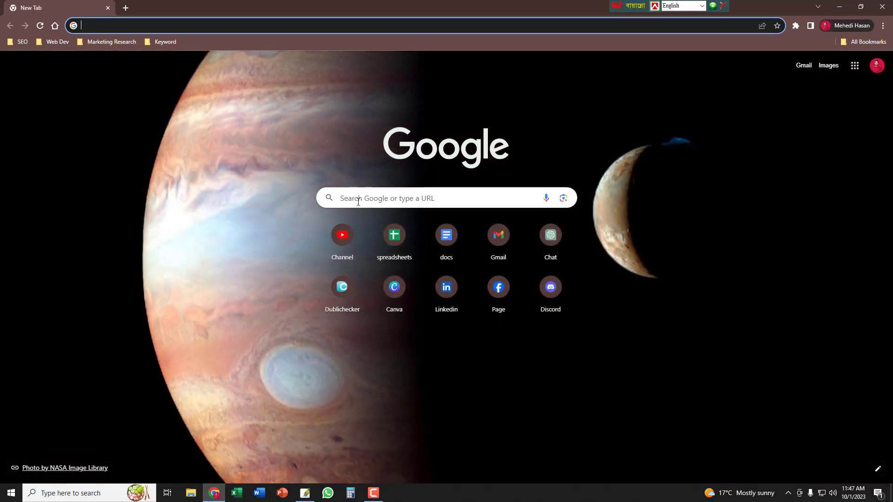
{"action": "left_click", "coordinate": [358, 202]}
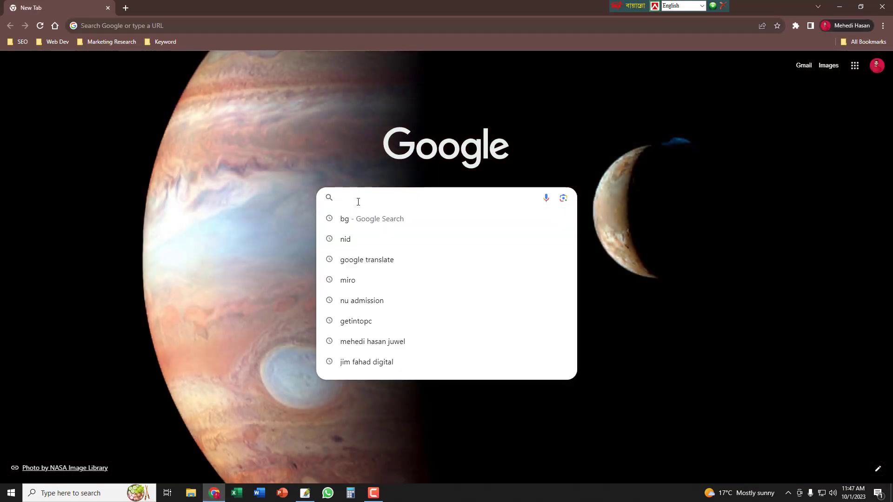
{"action": "type", "text": "bg"}
{"action": "key", "text": "Return"}
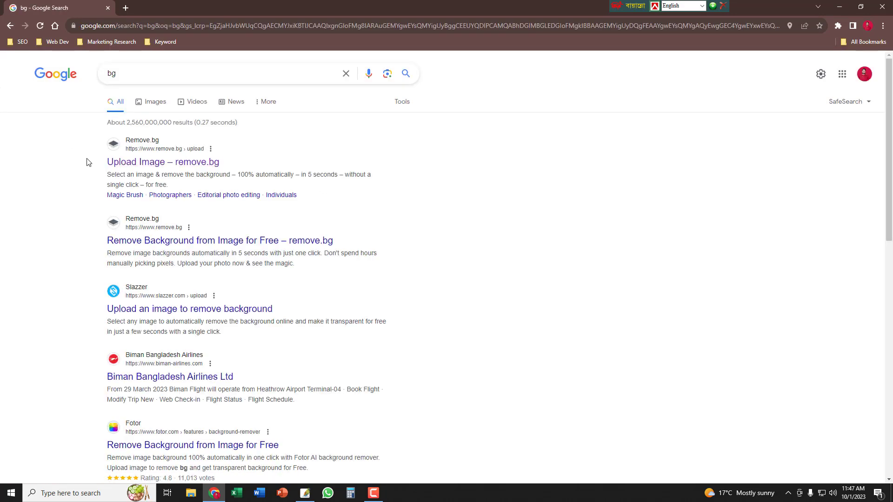
{"action": "left_click_drag", "start_coordinate": [71, 163], "coordinate": [247, 166]}
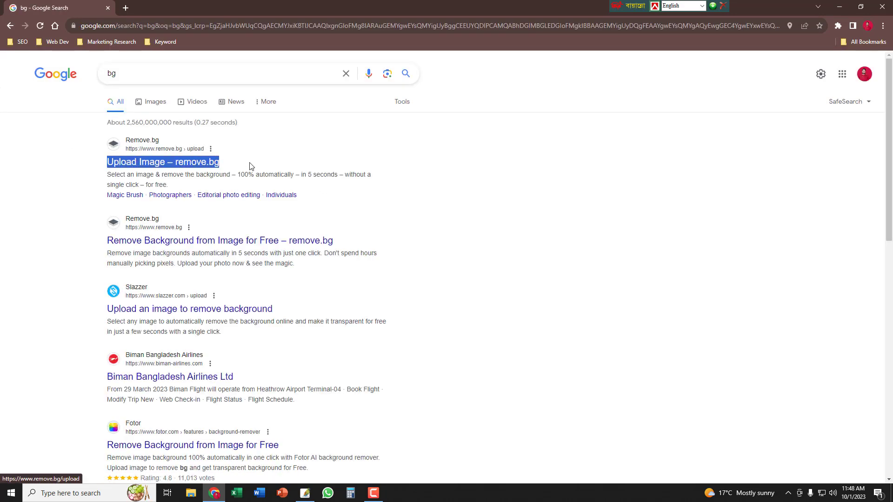
- Open the remove.bg upload page and drop 'MY-PHOTO copy copy' onto it
{"action": "left_click", "coordinate": [209, 166]}
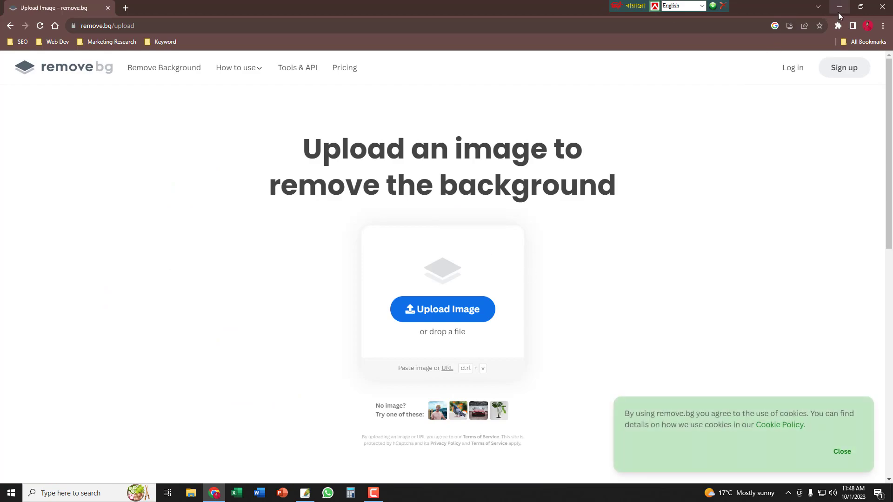
{"action": "left_click", "coordinate": [838, 12]}
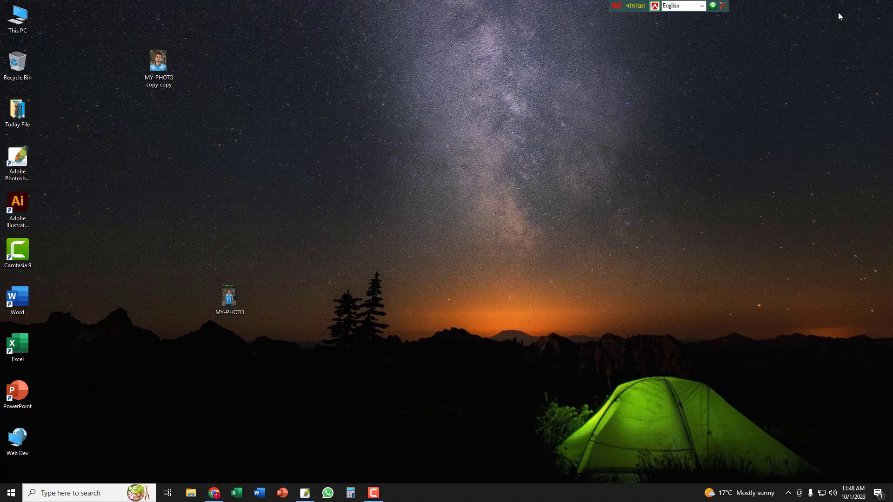
{"action": "left_click", "coordinate": [160, 68]}
{"action": "left_click_drag", "start_coordinate": [161, 67], "coordinate": [212, 495]}
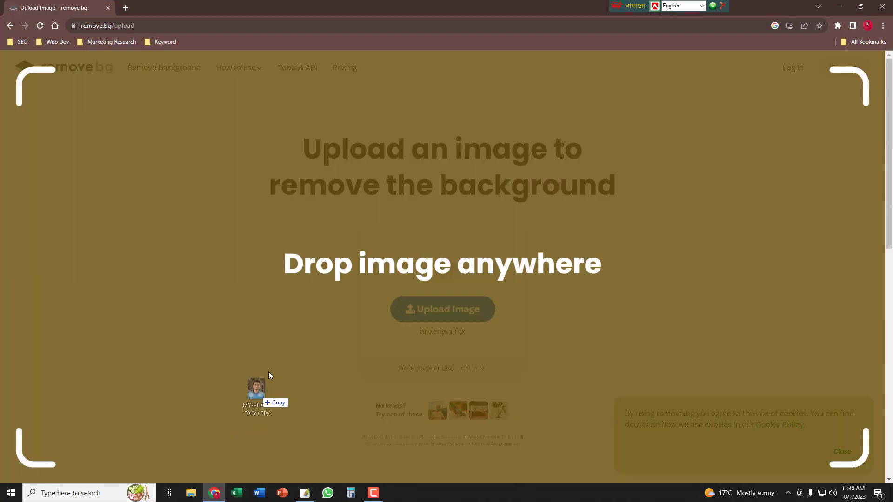
{"action": "left_click_drag", "start_coordinate": [213, 494], "coordinate": [381, 248]}
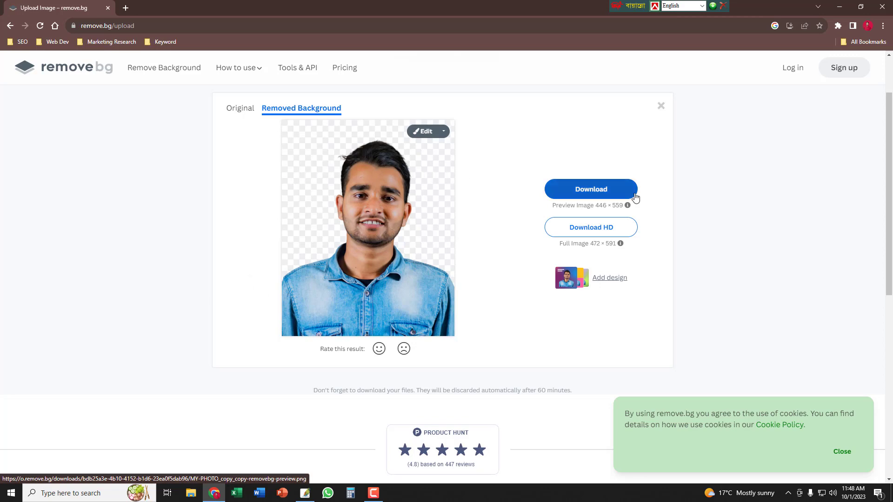
- Download the background-free PNG to the desktop and open it in Photoshop from Chrome's downloads
{"action": "left_click", "coordinate": [602, 193]}
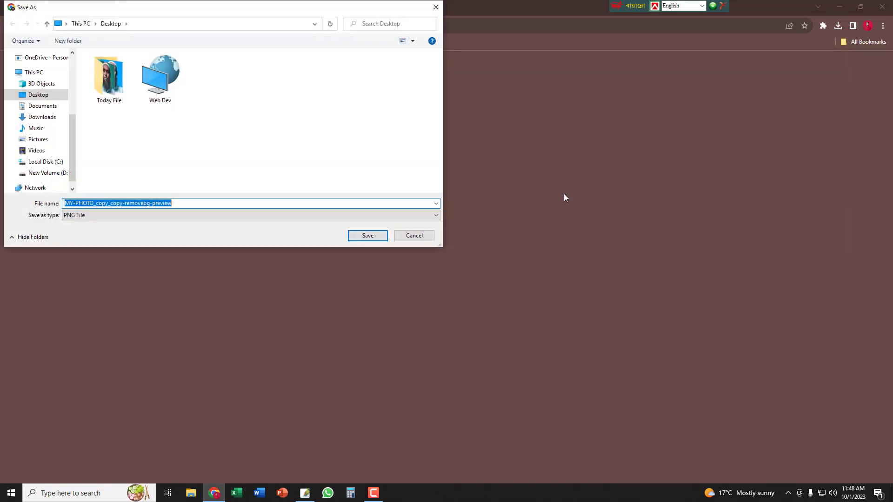
{"action": "left_click", "coordinate": [366, 238]}
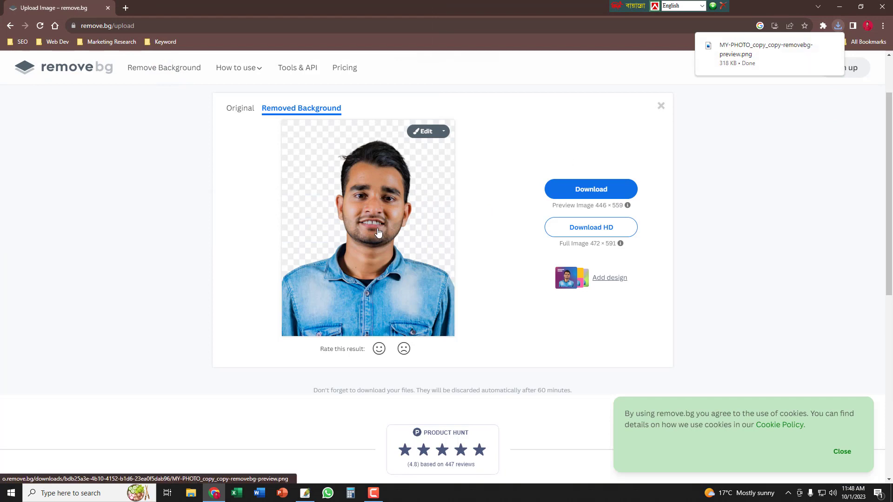
{"action": "key", "text": "ctrl+j"}
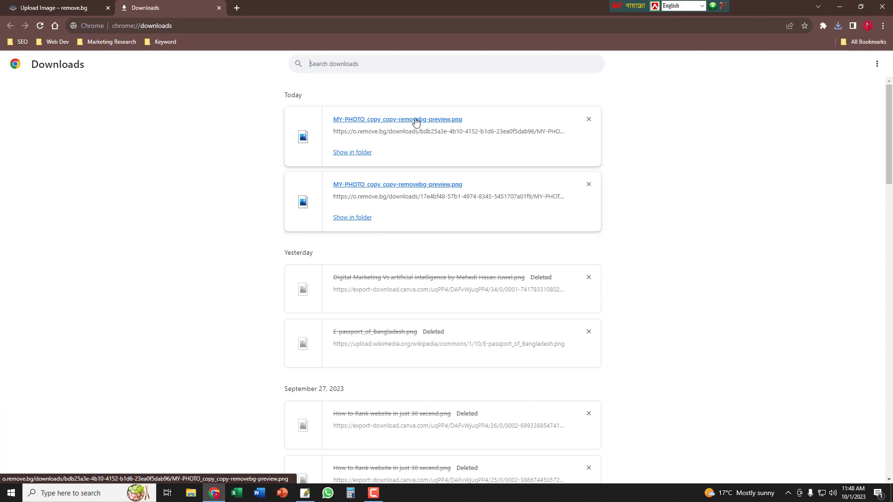
{"action": "left_click_drag", "start_coordinate": [416, 122], "coordinate": [348, 259]}
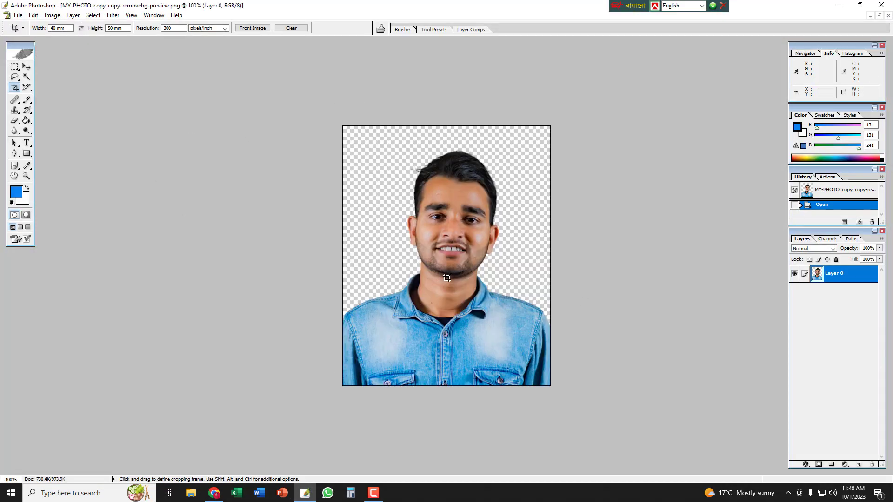
- Create a new Layer 1 below the portrait Layer 0 and hide Layer 0
{"action": "left_click", "coordinate": [859, 464]}
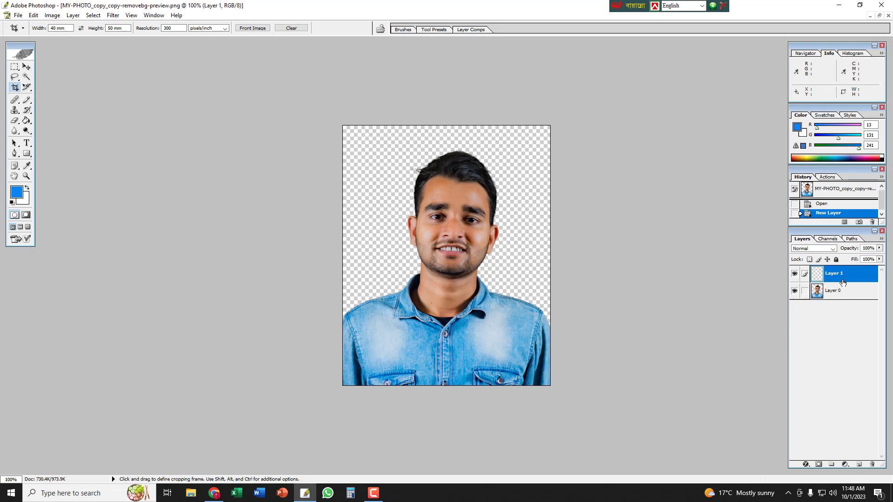
{"action": "left_click_drag", "start_coordinate": [840, 273], "coordinate": [814, 298]}
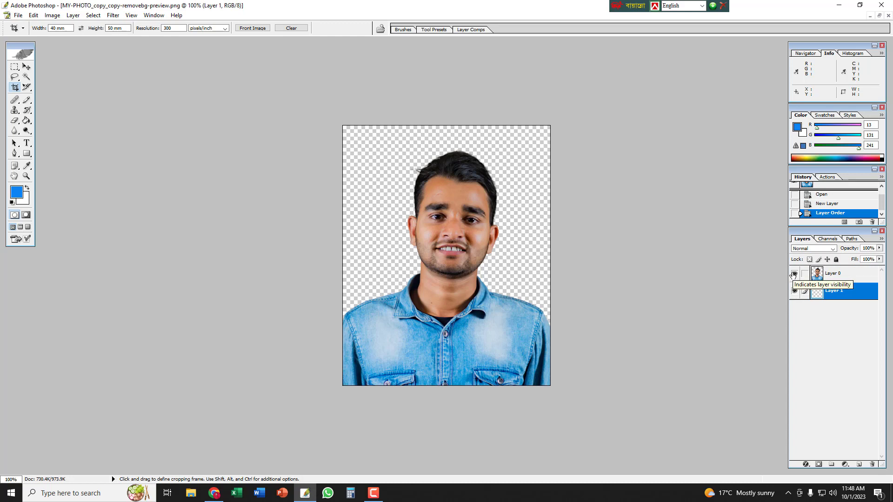
{"action": "left_click", "coordinate": [794, 274]}
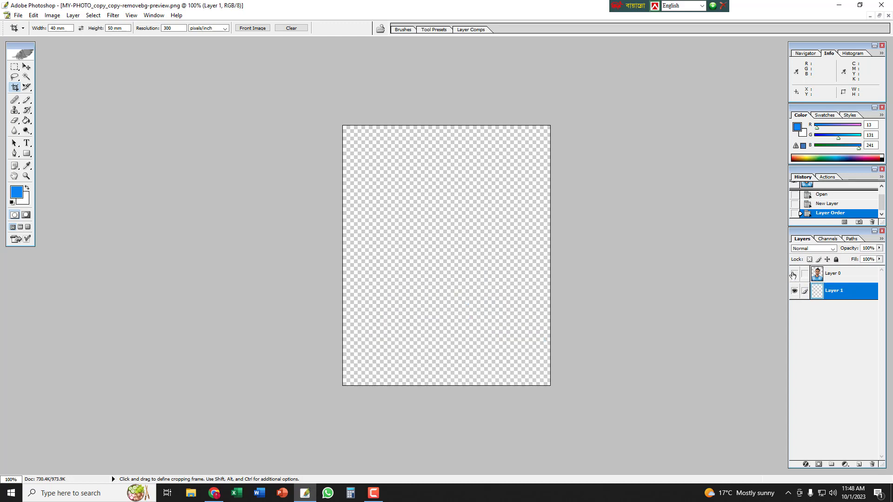
{"action": "left_click", "coordinate": [31, 120]}
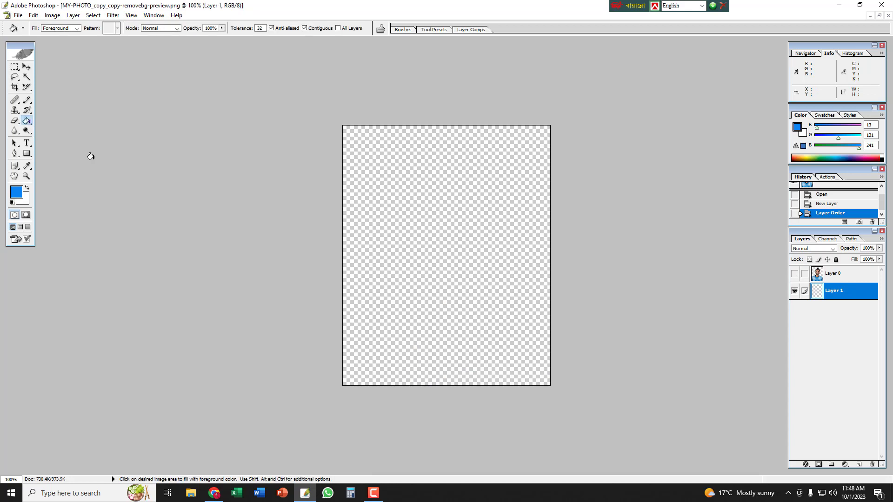
- Fill Layer 1 with blue, show the portrait again, and merge it down onto the blue layer
{"action": "left_click", "coordinate": [448, 250]}
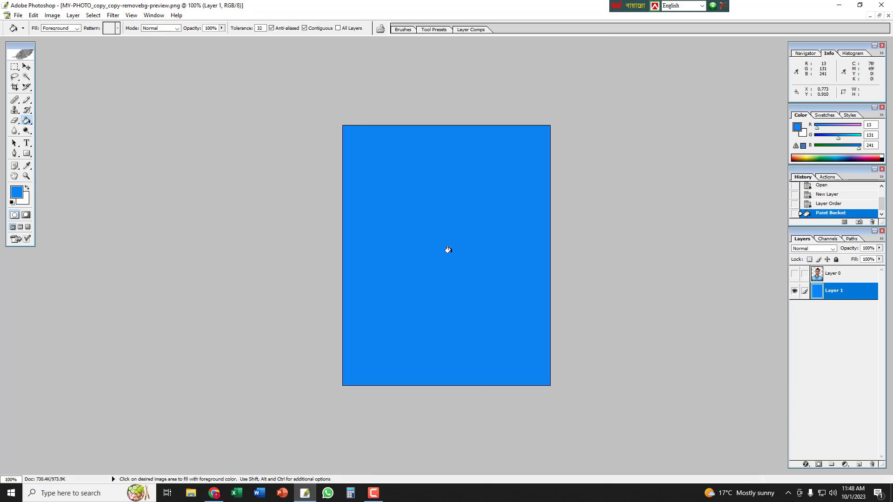
{"action": "left_click", "coordinate": [795, 274]}
{"action": "left_click", "coordinate": [846, 276]}
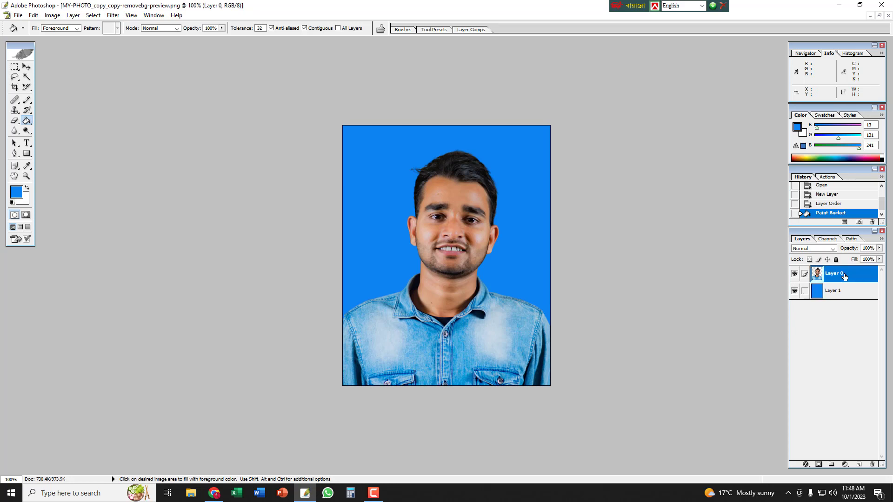
{"action": "key", "text": "ctrl+e"}
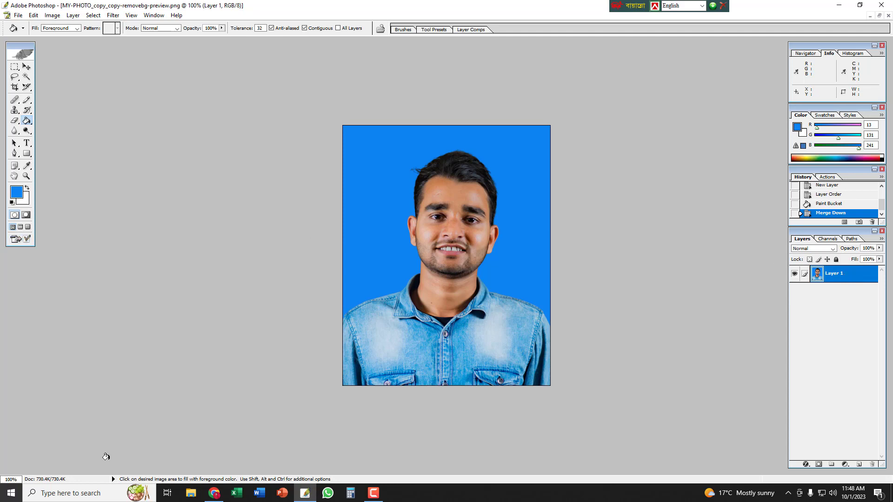
- Brush over the portrait's hair and forehead with the Dodge tool to lighten them
{"action": "left_click_drag", "start_coordinate": [26, 131], "coordinate": [51, 131]}
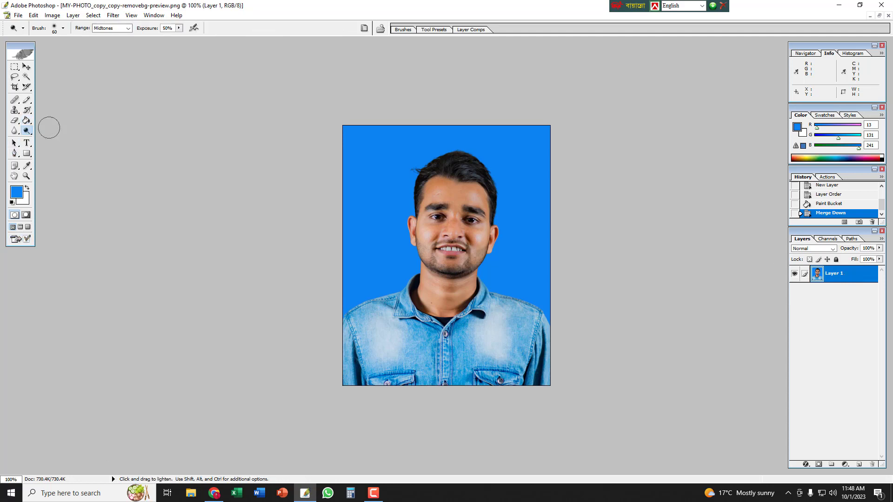
{"action": "mouse_move", "coordinate": [479, 174]}
{"action": "left_mouse_down"}
{"action": "mouse_move", "coordinate": [443, 188]}
{"action": "mouse_move", "coordinate": [474, 193]}
{"action": "mouse_move", "coordinate": [441, 190]}
{"action": "left_mouse_up"}
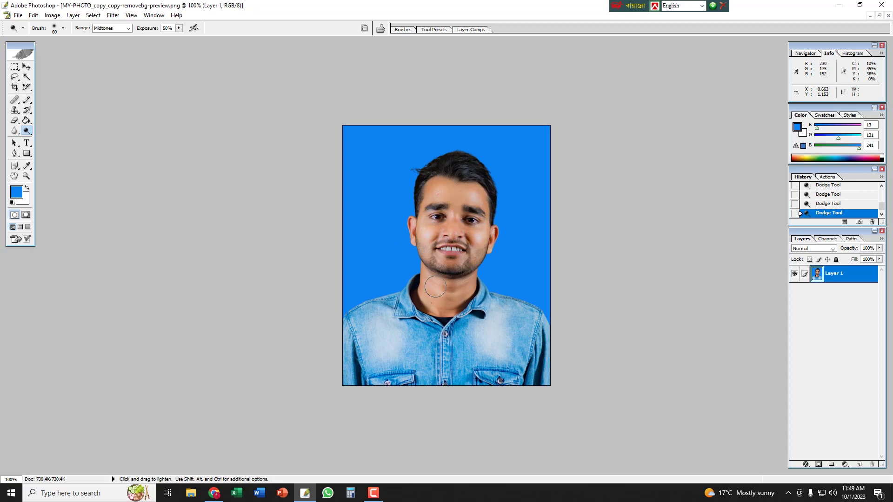
{"action": "left_click", "coordinate": [14, 88]}
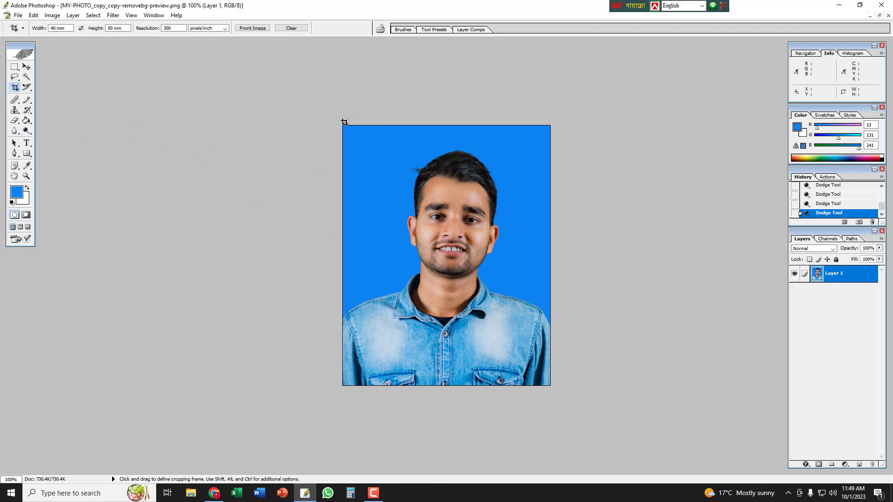
- Crop the whole blue-background portrait to 40 × 50 mm at 300 ppi
{"action": "left_click_drag", "start_coordinate": [343, 124], "coordinate": [632, 451]}
{"action": "key", "text": "Return"}
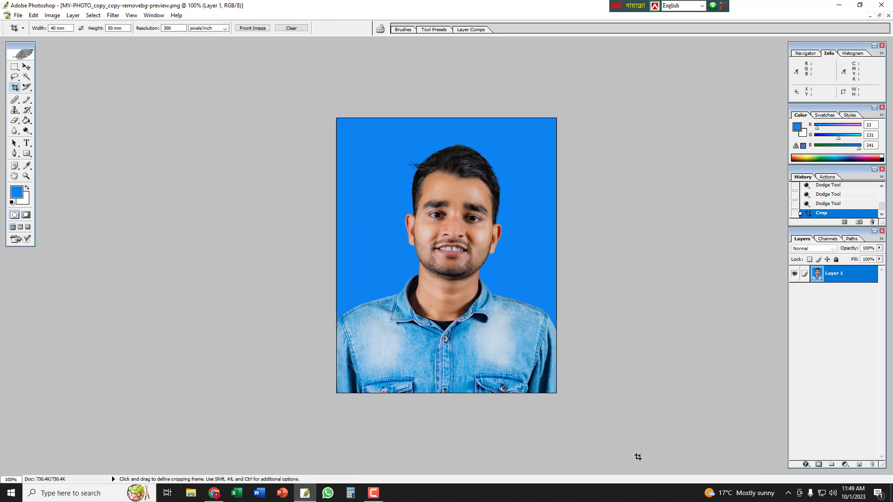
{"action": "key", "text": "f"}
{"action": "key", "text": "f"}
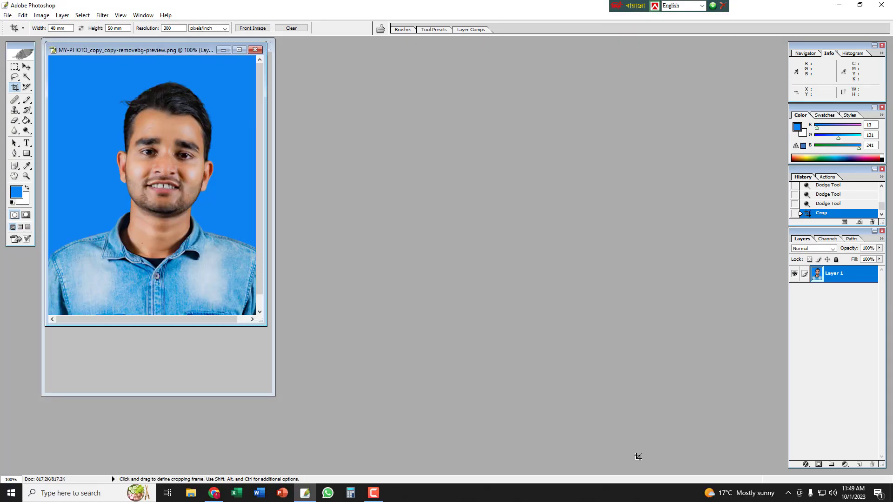
{"action": "key", "text": "super"}
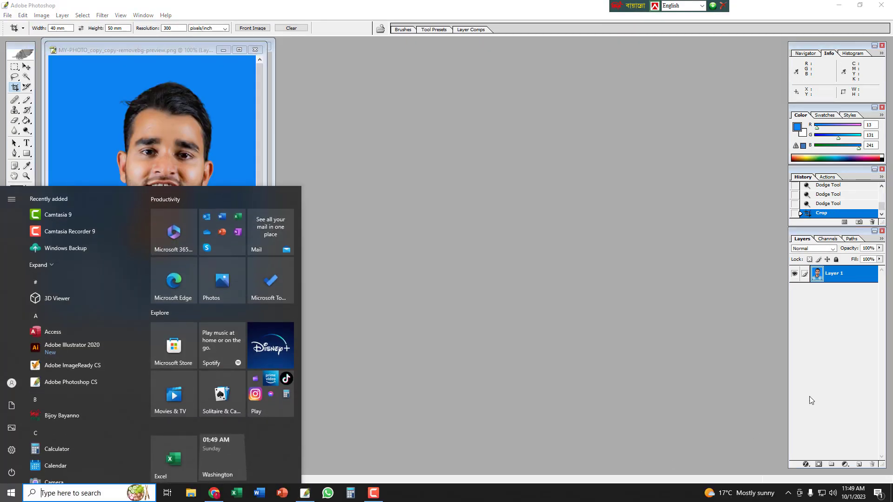
{"action": "left_click", "coordinate": [606, 294]}
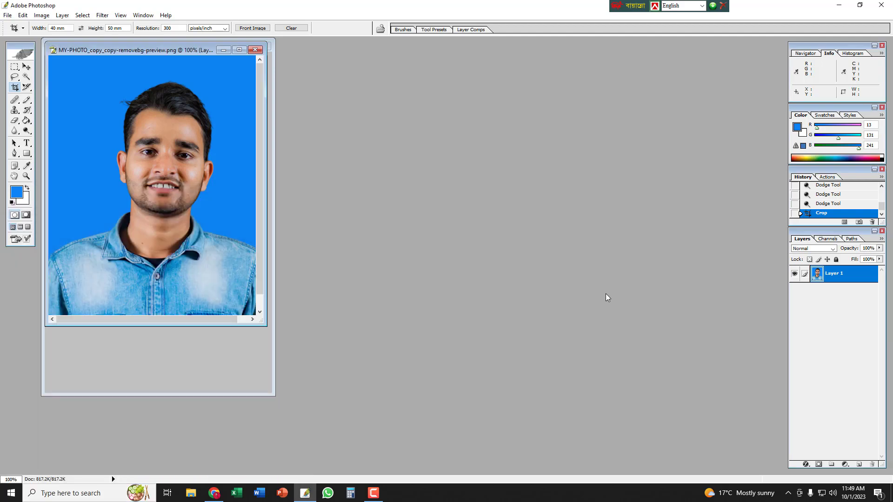
{"action": "key", "text": "ctrl+n"}
- Create a new white A4 page at 300 ppi and set it beside the portrait window
{"action": "left_click", "coordinate": [451, 210]}
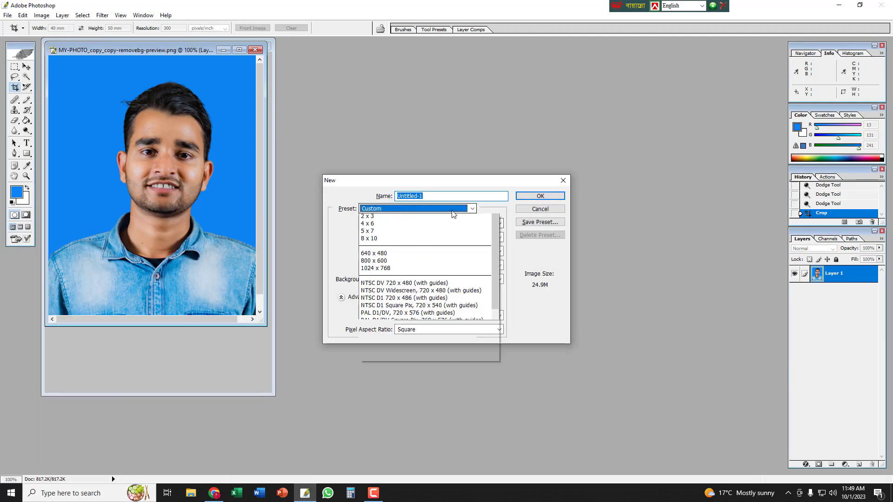
{"action": "left_click", "coordinate": [368, 435]}
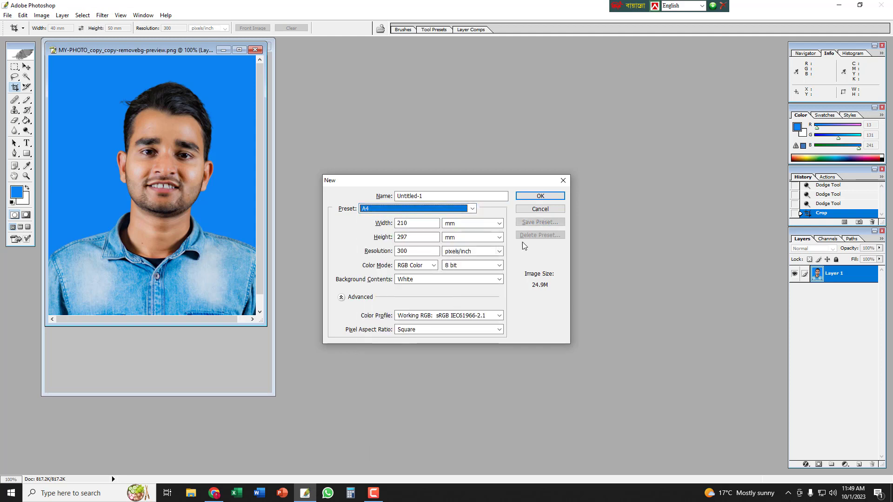
{"action": "left_click", "coordinate": [538, 197]}
{"action": "left_click_drag", "start_coordinate": [250, 51], "coordinate": [573, 51]}
{"action": "left_click", "coordinate": [26, 68]}
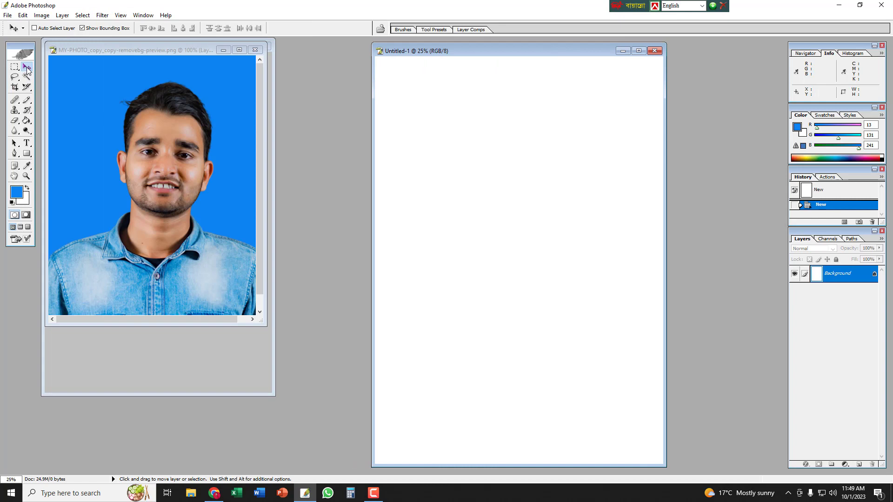
- Copy the portrait into the A4 document and maximize the page
{"action": "left_click_drag", "start_coordinate": [175, 272], "coordinate": [527, 200]}
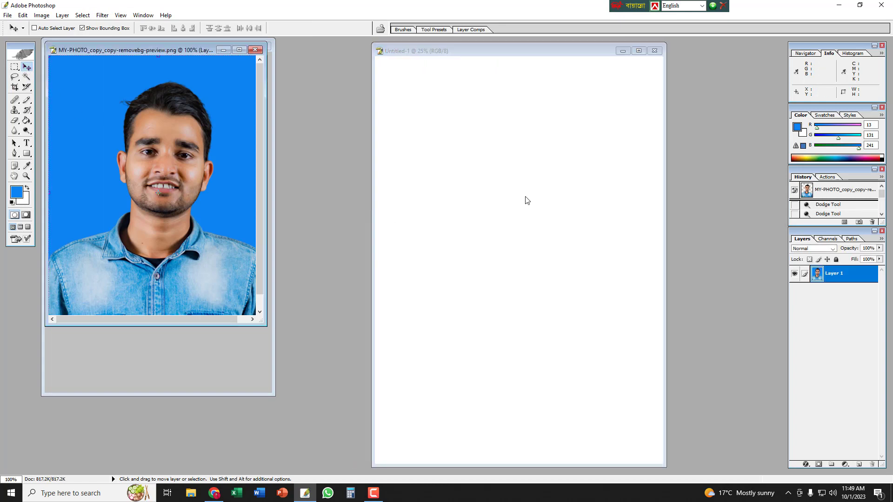
{"action": "left_click_drag", "start_coordinate": [299, 225], "coordinate": [479, 169]}
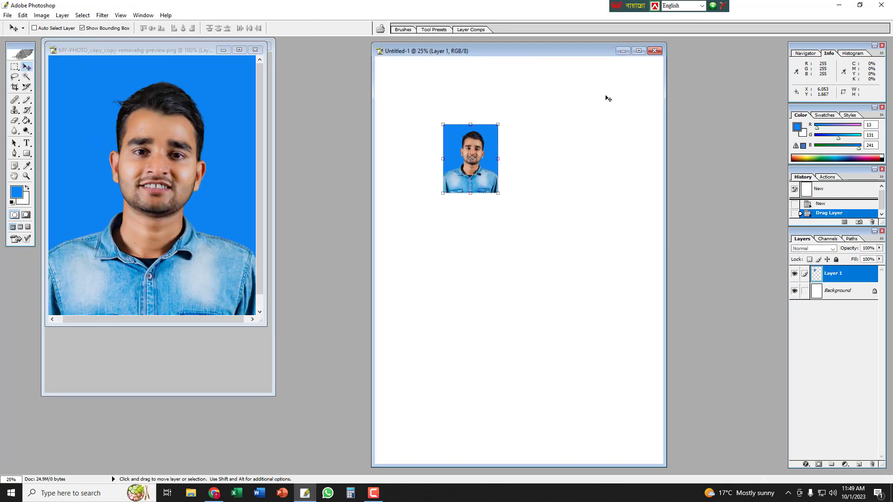
{"action": "left_click", "coordinate": [638, 51]}
- Position the portrait in the page's top-left corner and merge it down, dismissing the locked-layer alert
{"action": "left_click_drag", "start_coordinate": [406, 171], "coordinate": [339, 103]}
{"action": "key", "text": "Right"}
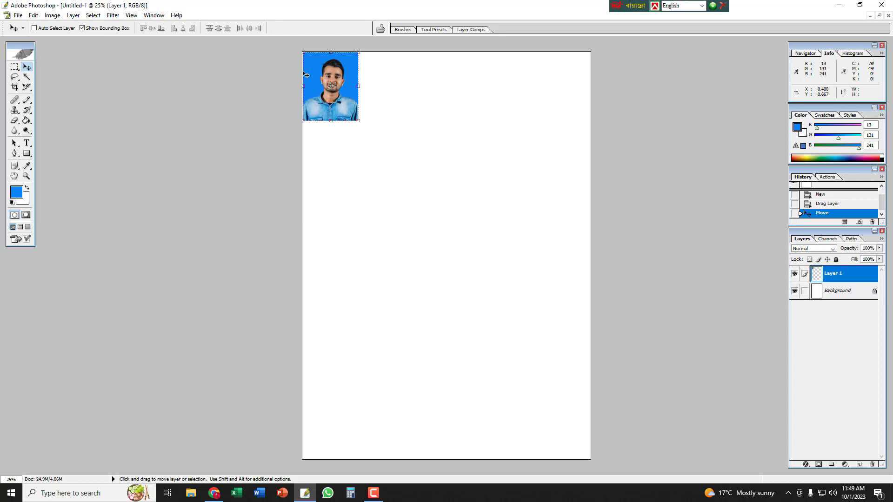
{"action": "key", "text": "ctrl+z"}
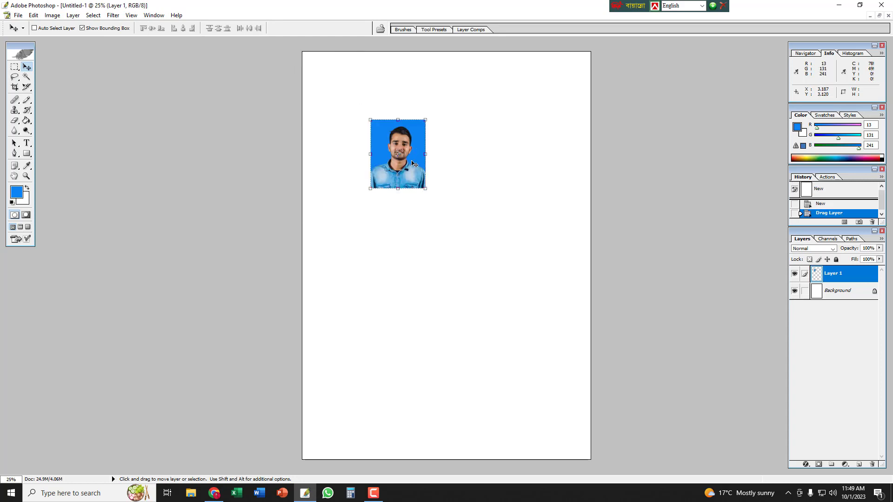
{"action": "left_click_drag", "start_coordinate": [417, 150], "coordinate": [346, 94]}
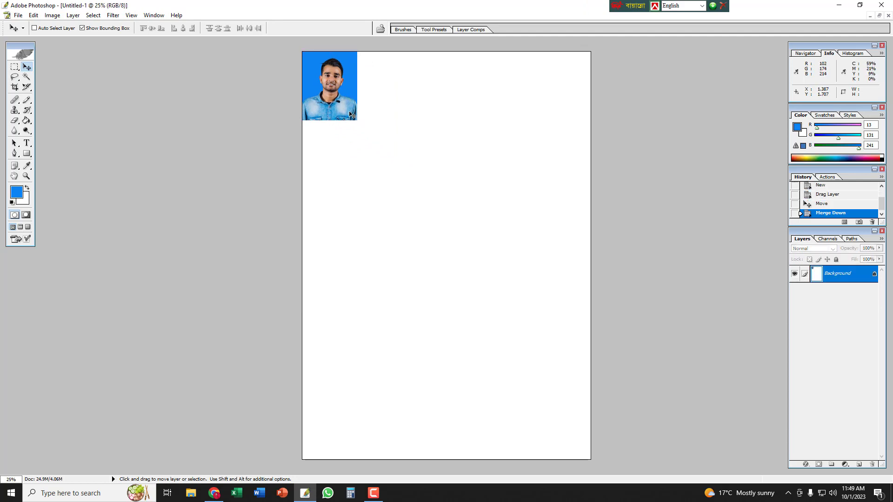
{"action": "key", "text": "ctrl+e"}
{"action": "left_click", "coordinate": [359, 113]}
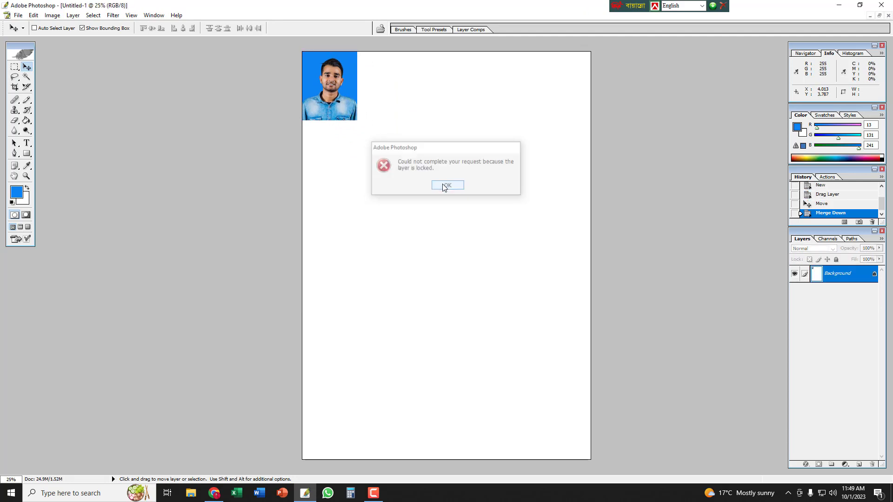
{"action": "left_click", "coordinate": [444, 186]}
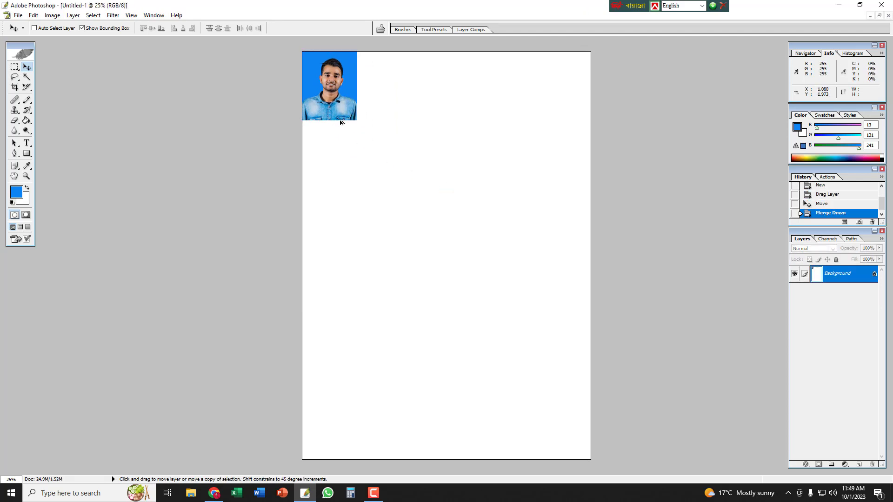
- Duplicate the portrait to its right along the top row and merge the copies into the page
{"action": "left_click_drag", "start_coordinate": [341, 112], "coordinate": [527, 116]}
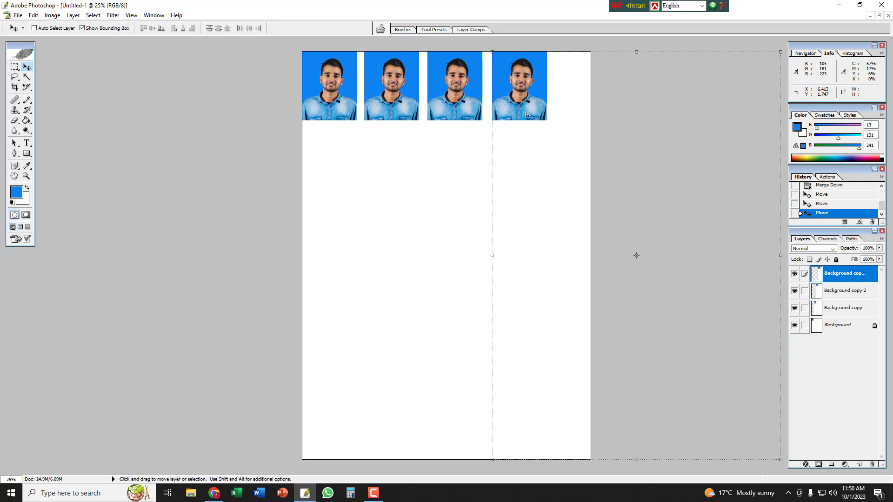
{"action": "key", "text": "ctrl+minus"}
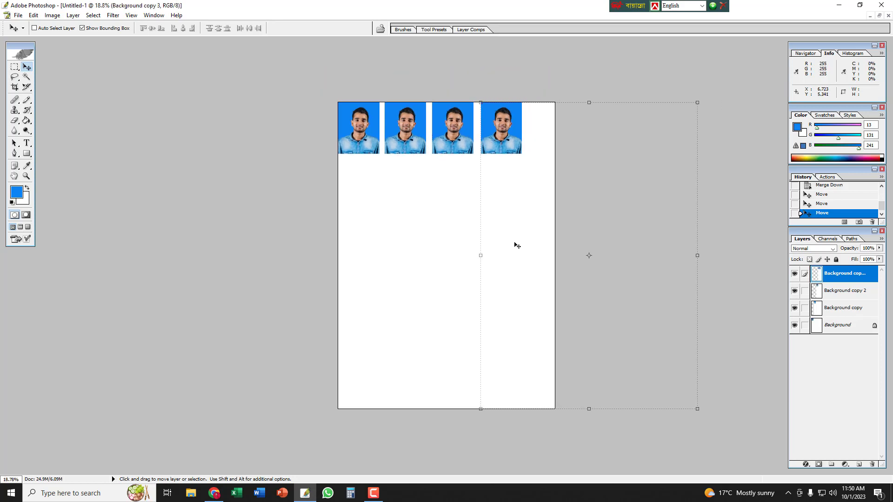
{"action": "key", "text": "ctrl+e"}
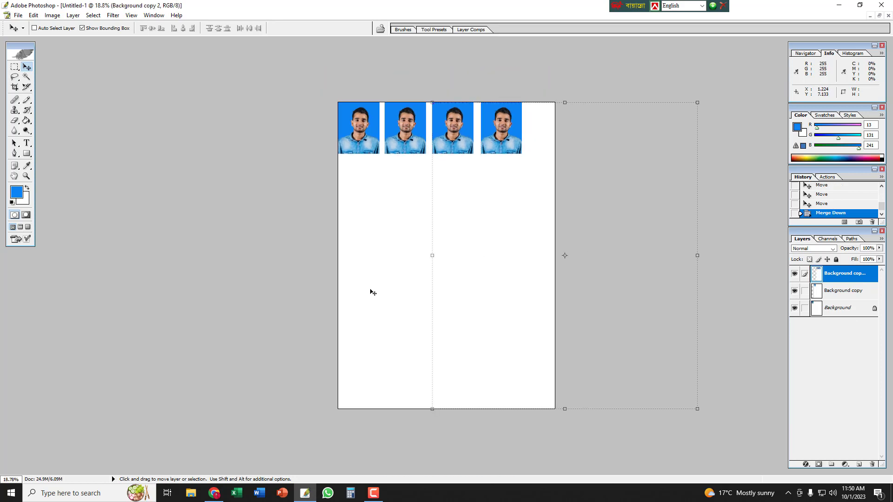
{"action": "key", "text": "ctrl+e"}
{"action": "key", "text": "ctrl+e"}
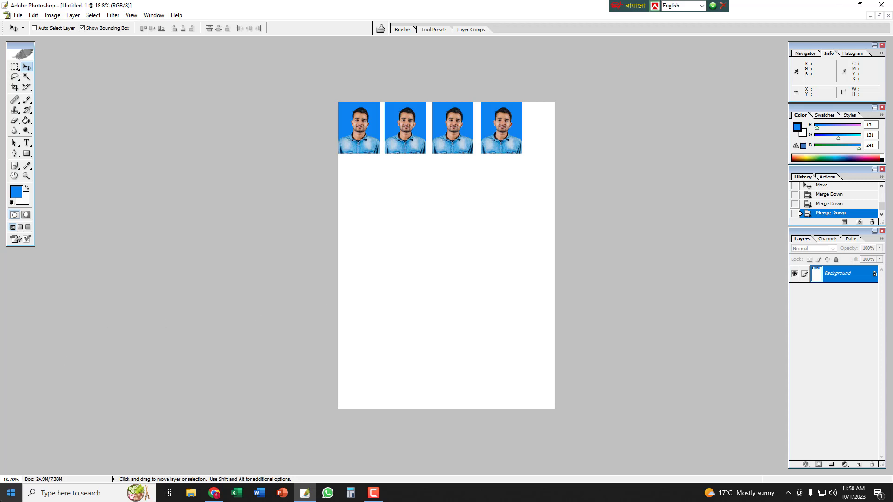
{"action": "key", "text": "ctrl+minus"}
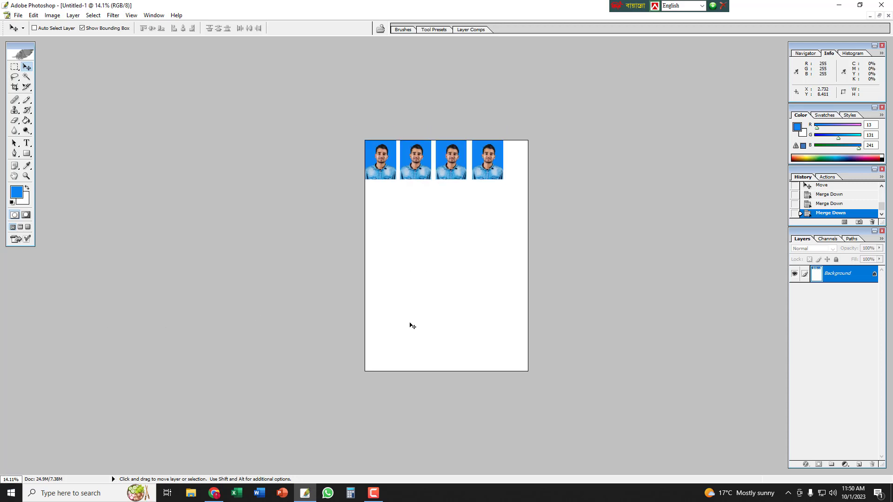
{"action": "key", "text": "ctrl+plus"}
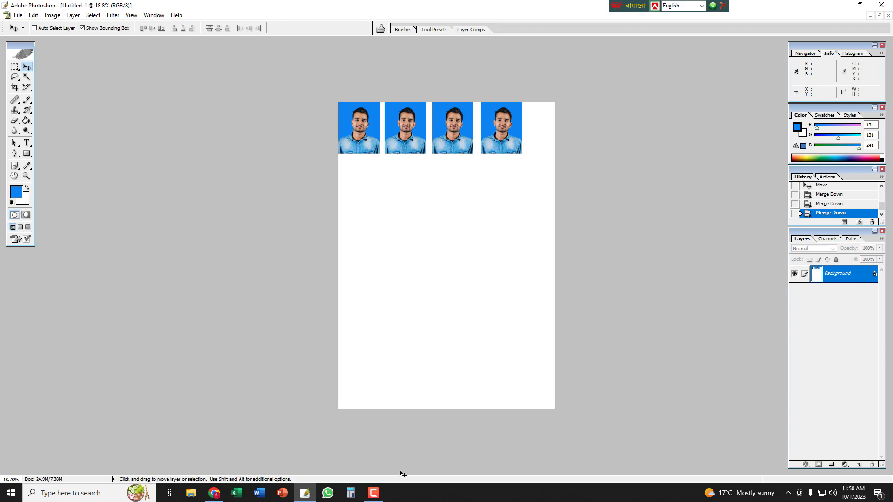
{"action": "left_click", "coordinate": [375, 496]}
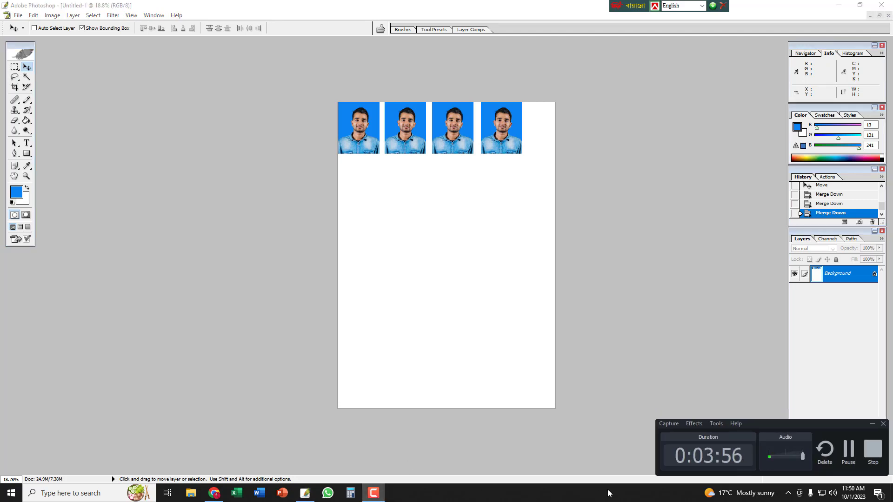